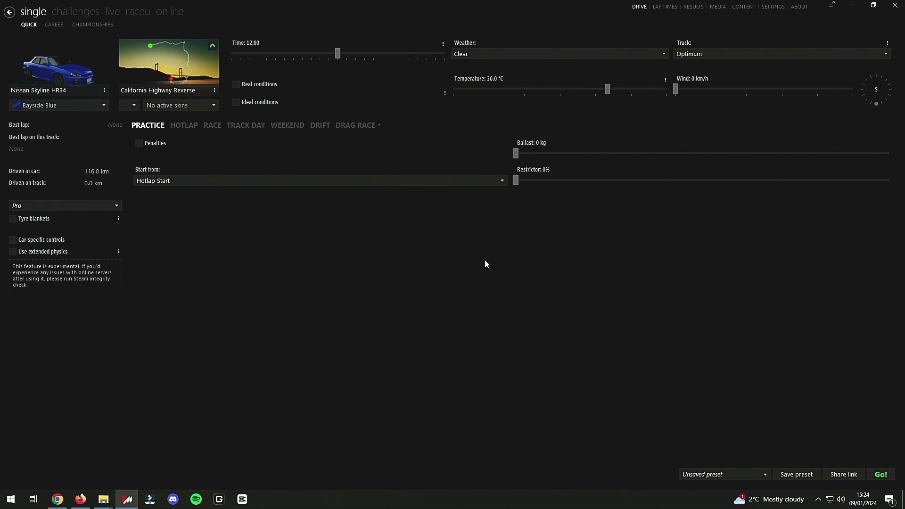
Review the install instructions and included cars in the 27 More Cars for Traffic Planner 0.9 post
{"action": "left_click", "coordinate": [851, 5]}
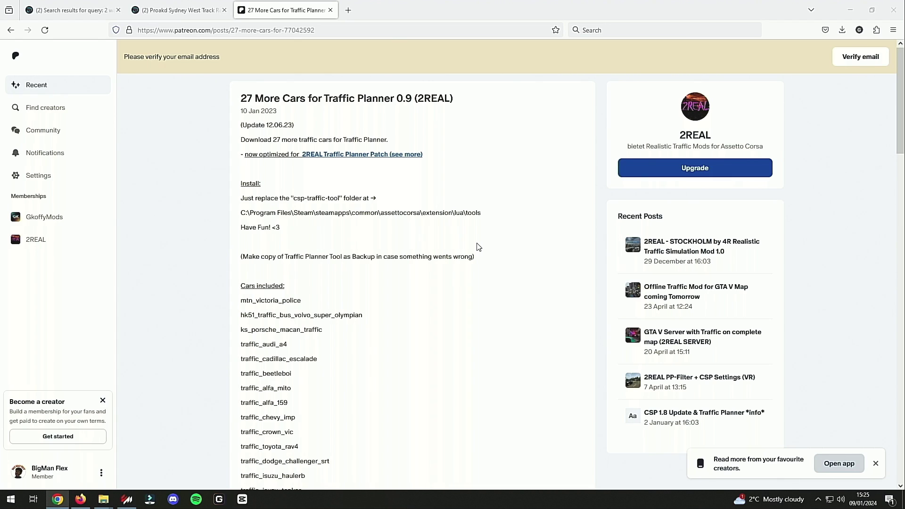
{"action": "scroll", "coordinate": [473, 248], "scroll_direction": "down", "scroll_amount": 3}
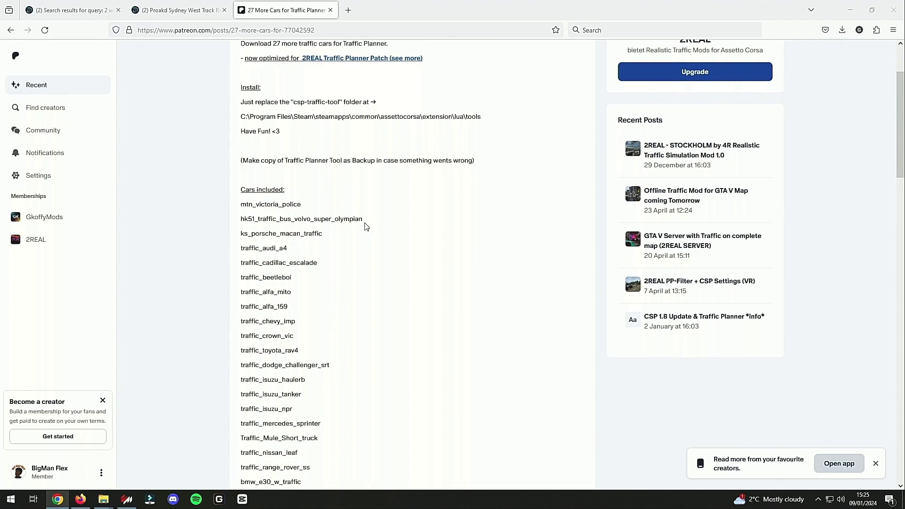
{"action": "scroll", "coordinate": [378, 160], "scroll_direction": "up", "scroll_amount": 3}
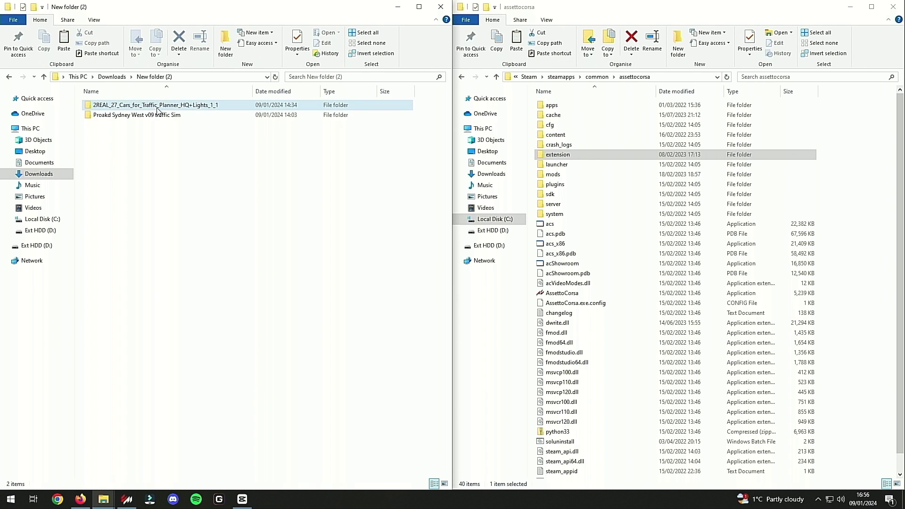
In the downloaded 2REAL_27_Cars_for_Traffic_Planner_HQ+Lights_1_1 folder, go to extension\lua\tools and select the csp-traffic-tool folder
{"action": "double_click", "coordinate": [157, 108]}
{"action": "double_click", "coordinate": [105, 106]}
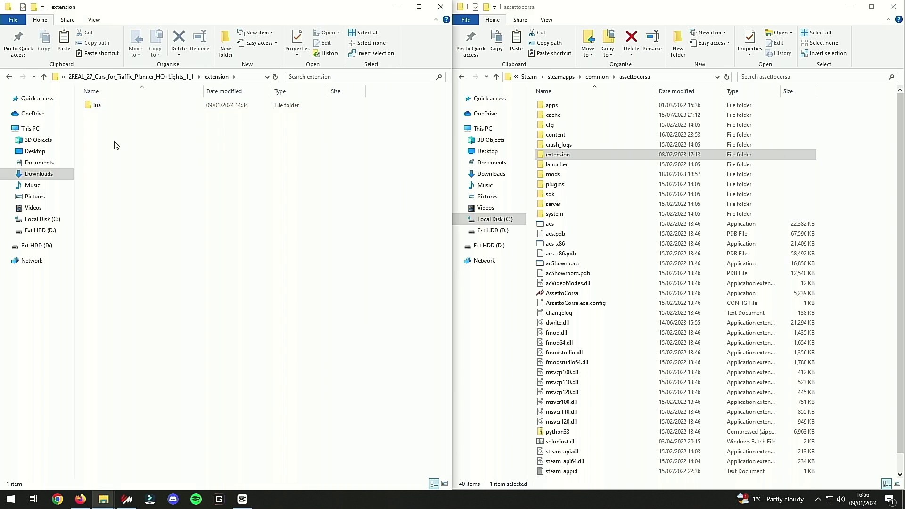
{"action": "double_click", "coordinate": [100, 105]}
{"action": "double_click", "coordinate": [102, 105]}
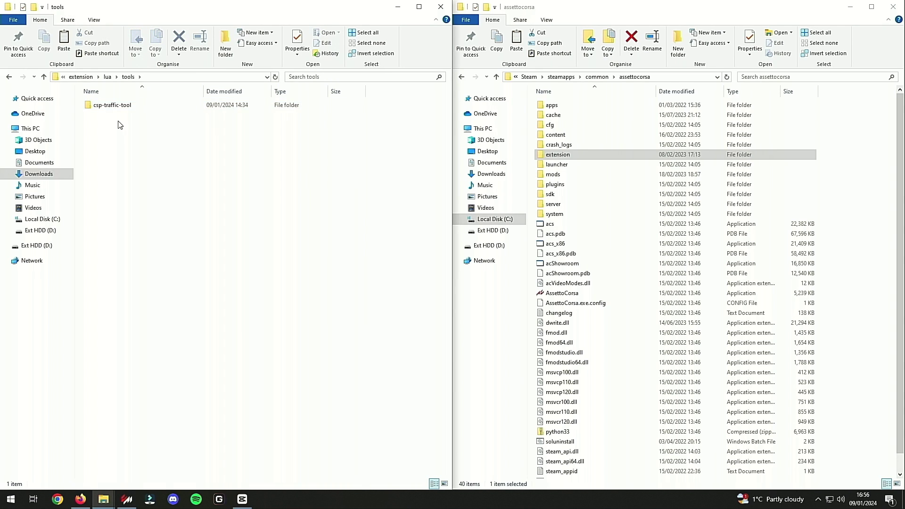
{"action": "left_click", "coordinate": [111, 107]}
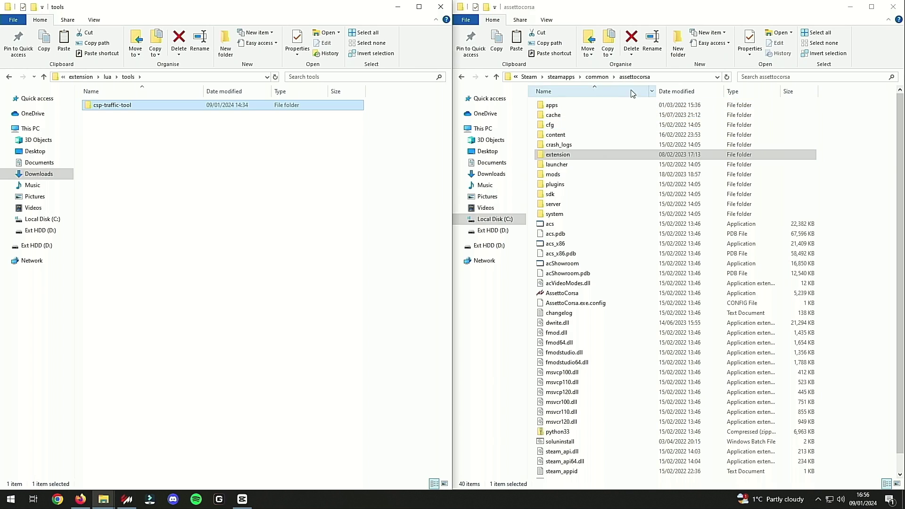
Inspect the csp-traffic-tool folder in the assettocorsa installation under extension\lua\tools, and open the downloaded csp-traffic-tool folder
{"action": "double_click", "coordinate": [573, 156]}
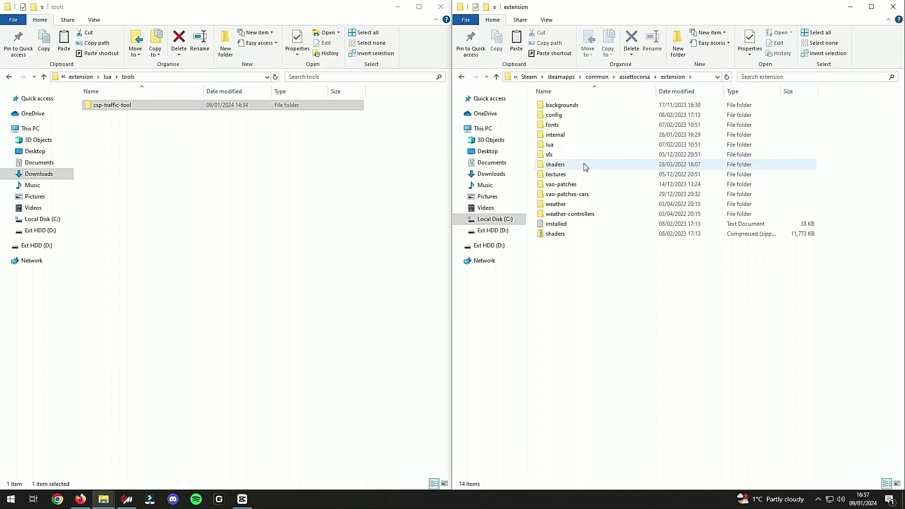
{"action": "double_click", "coordinate": [548, 144]}
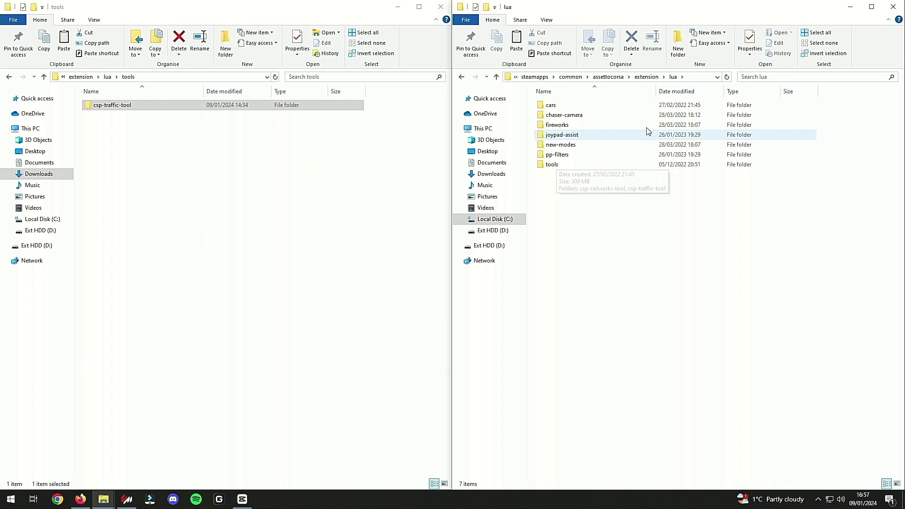
{"action": "double_click", "coordinate": [561, 166]}
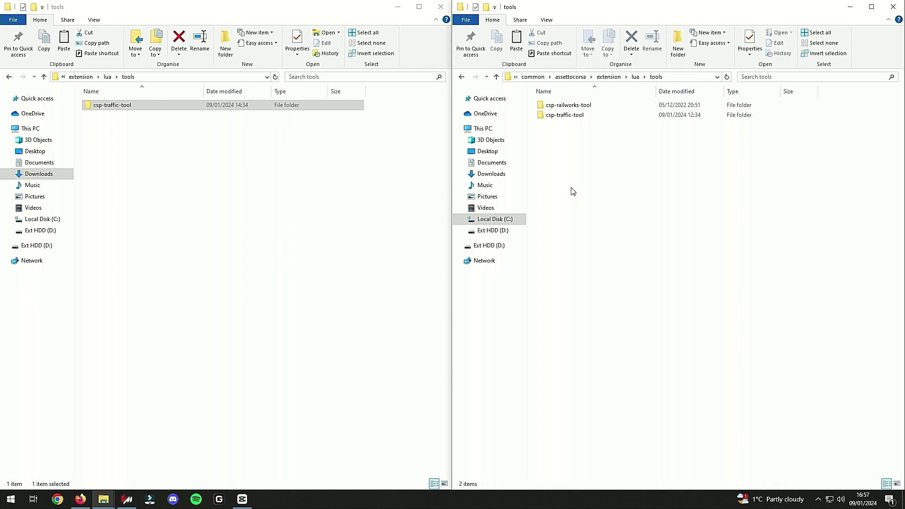
{"action": "left_click", "coordinate": [572, 116]}
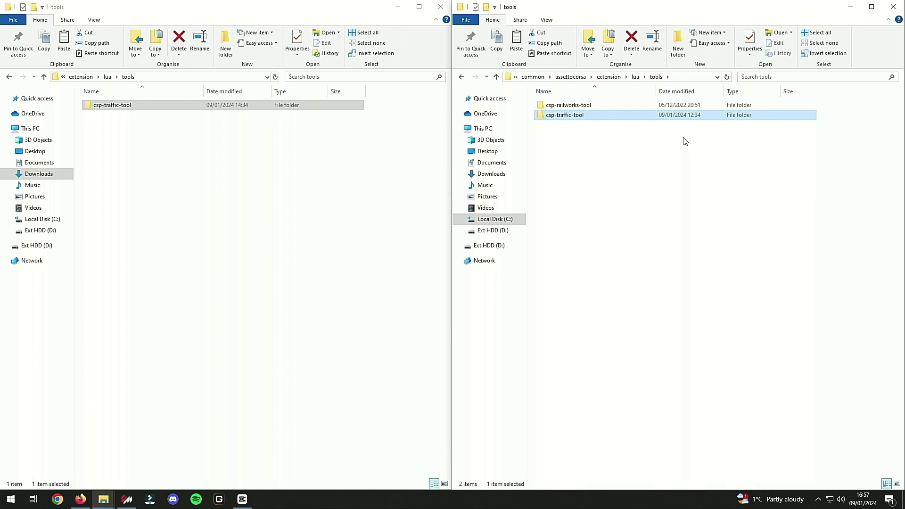
{"action": "double_click", "coordinate": [569, 116]}
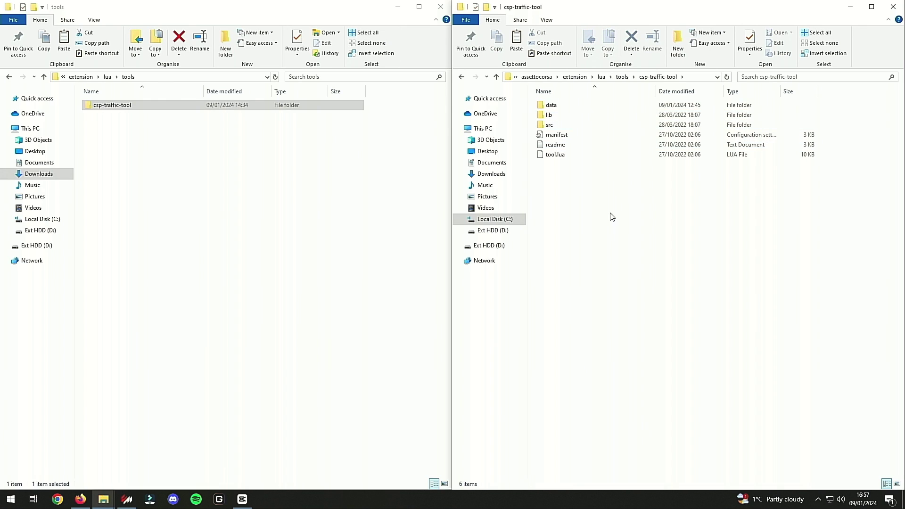
{"action": "double_click", "coordinate": [121, 105]}
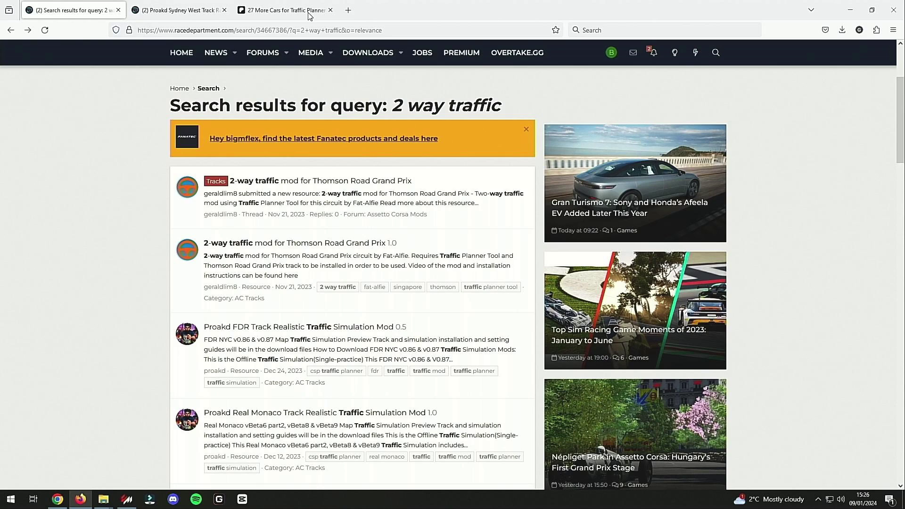
Switch to the browser and review the Proakd Sydney West Track Realistic Traffic Simulation Mod 2.0 download page
{"action": "left_click", "coordinate": [309, 15]}
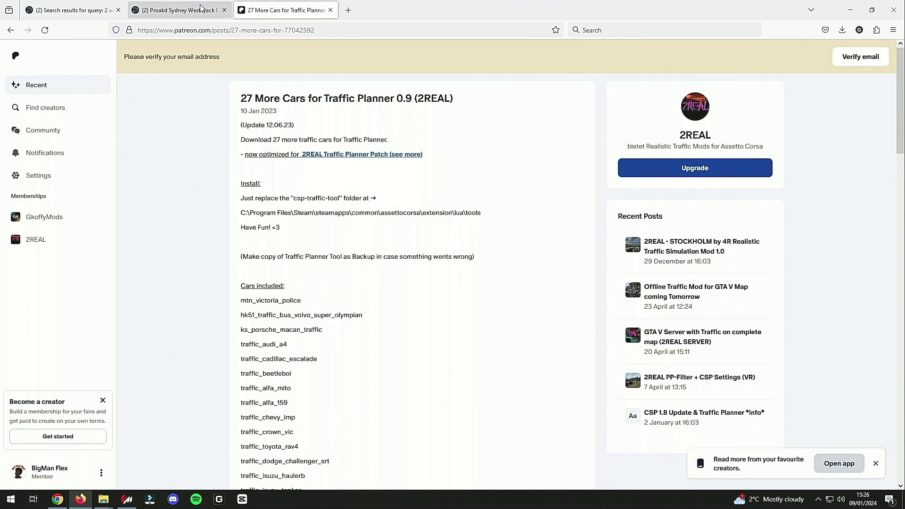
{"action": "left_click", "coordinate": [184, 10]}
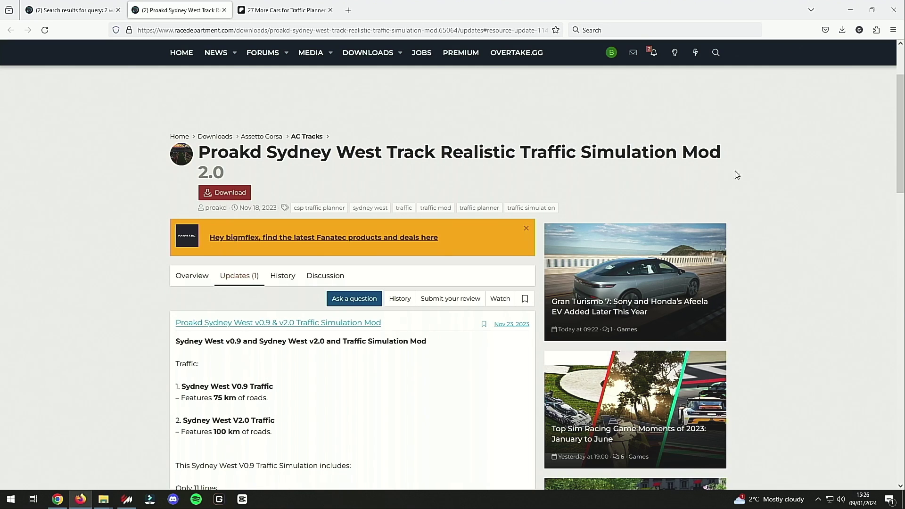
{"action": "scroll", "coordinate": [556, 235], "scroll_direction": "down", "scroll_amount": 2}
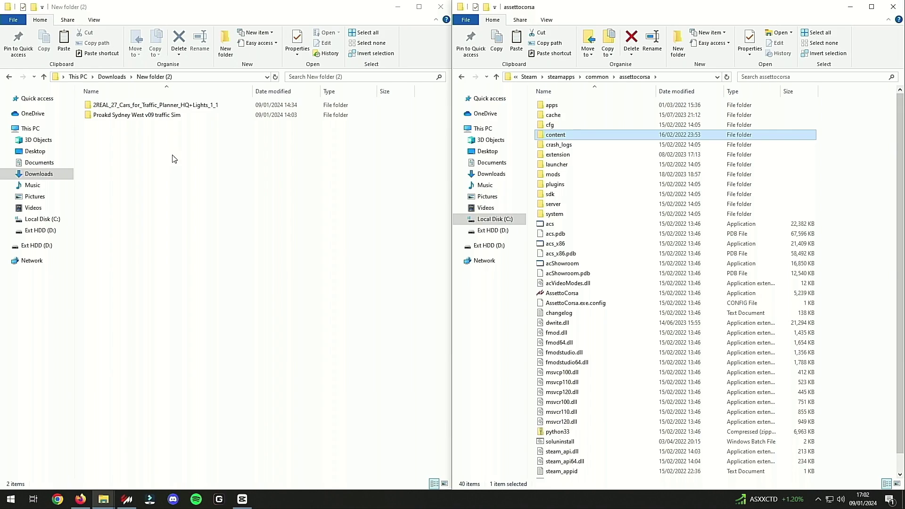
In the downloaded Proakd Sydney West v09 traffic Sim folder, copy surfaces and traffic.json from the inner sydney_west_free_roam layout's data folder
{"action": "double_click", "coordinate": [157, 115]}
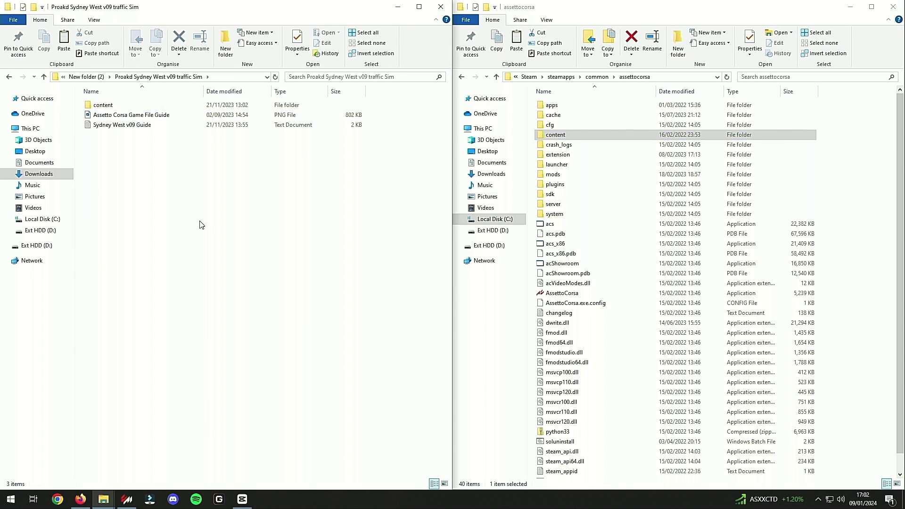
{"action": "double_click", "coordinate": [104, 107]}
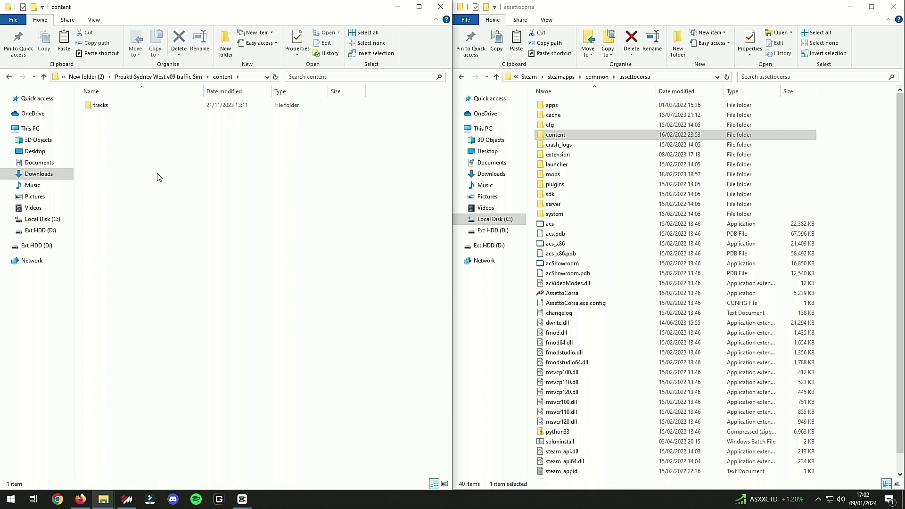
{"action": "double_click", "coordinate": [109, 108]}
{"action": "left_click", "coordinate": [122, 106]}
{"action": "double_click", "coordinate": [123, 107]}
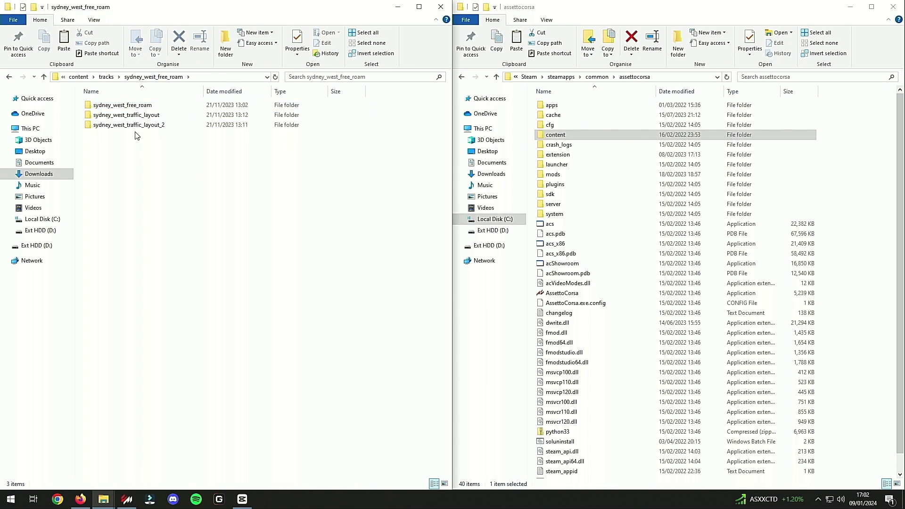
{"action": "double_click", "coordinate": [123, 106]}
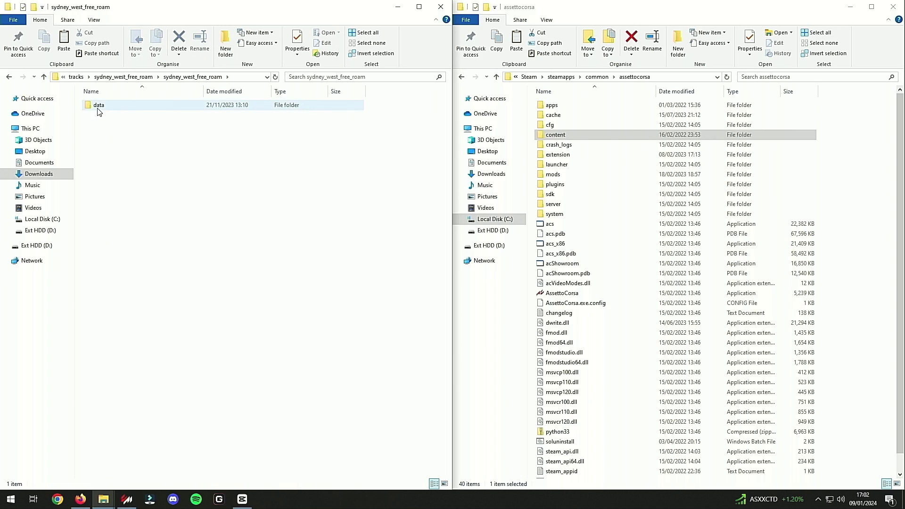
{"action": "mouse_move", "coordinate": [100, 110]}
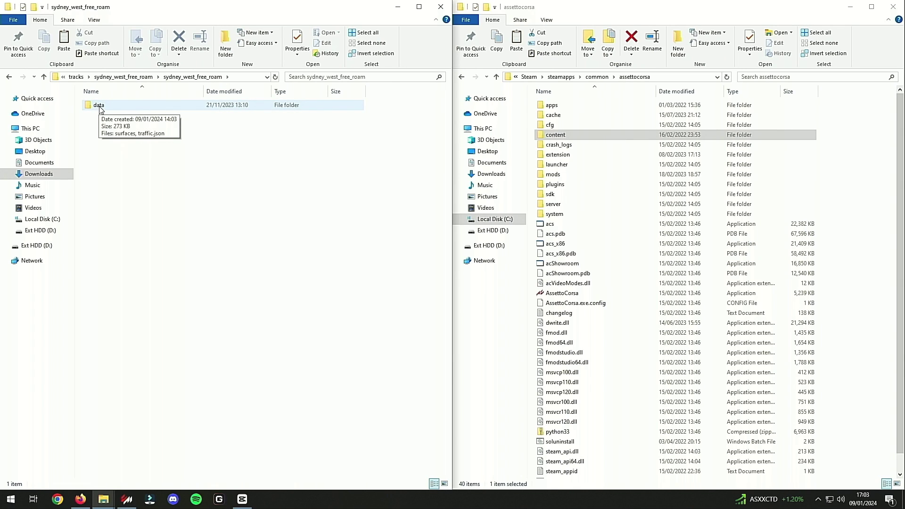
{"action": "double_click", "coordinate": [100, 109]}
{"action": "key", "text": "Down"}
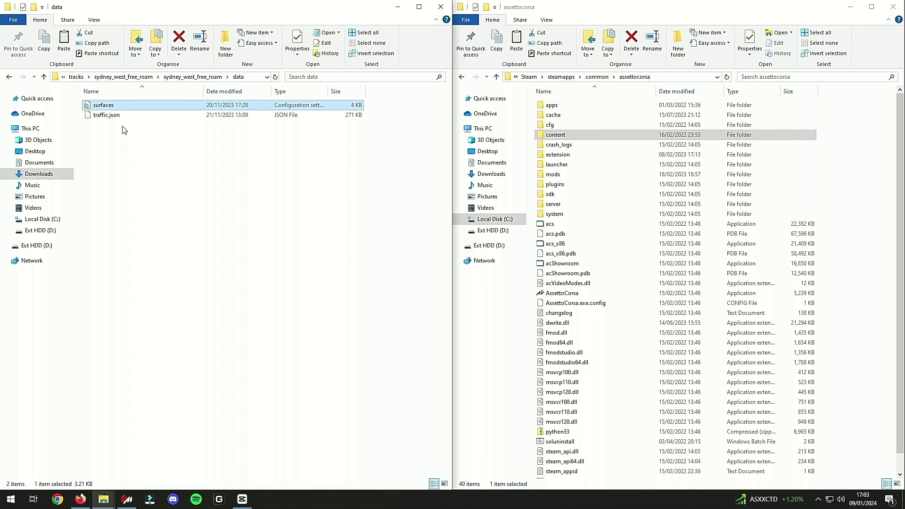
{"action": "left_click", "coordinate": [111, 116], "text": "shift"}
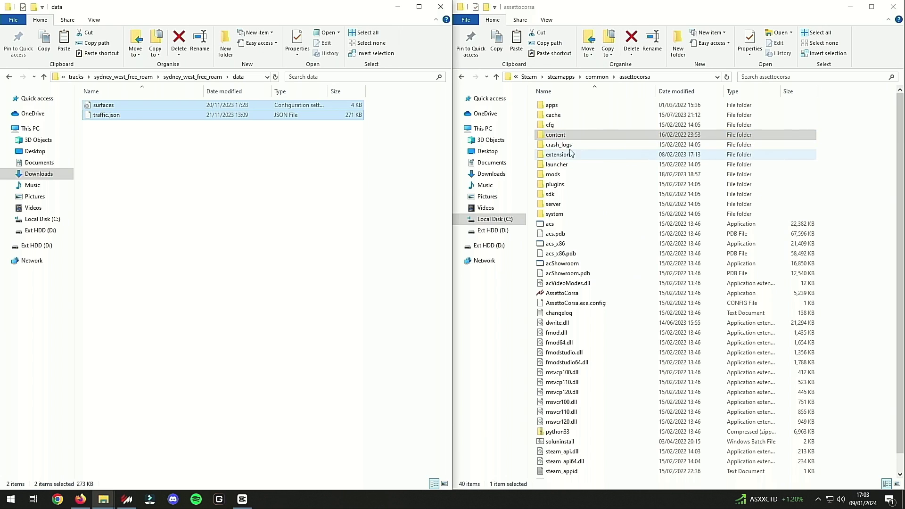
In the assettocorsa installation, open content\tracks\sydney_west_free_roam\sydney_west_free_roam\data
{"action": "left_click", "coordinate": [563, 136]}
{"action": "double_click", "coordinate": [564, 135]}
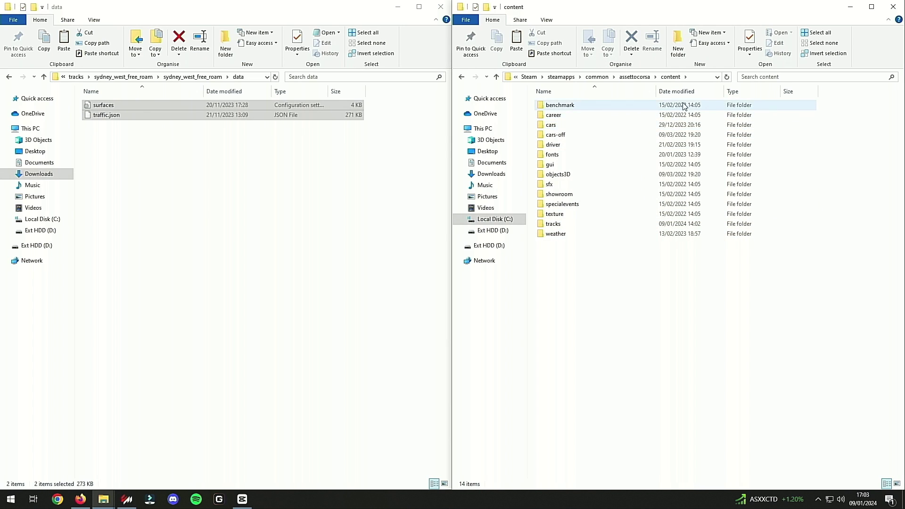
{"action": "double_click", "coordinate": [553, 224]}
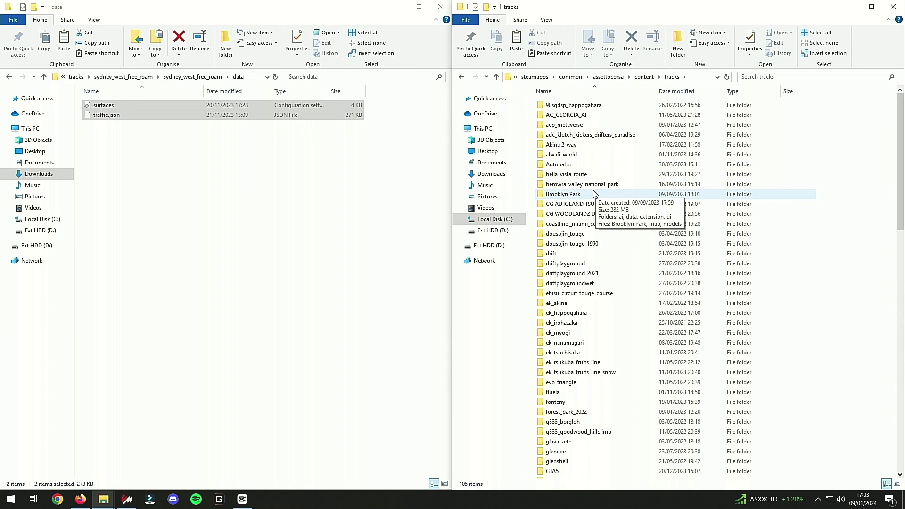
{"action": "type", "text": "syd"}
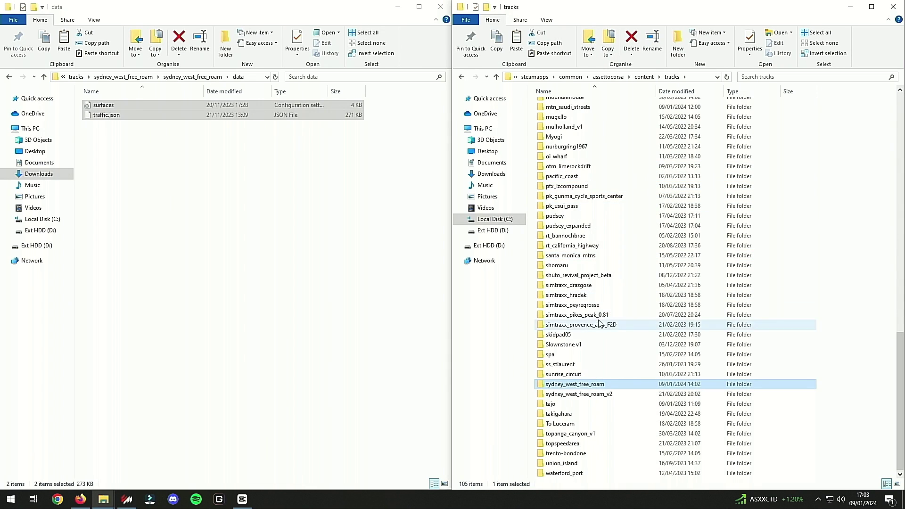
{"action": "double_click", "coordinate": [585, 385]}
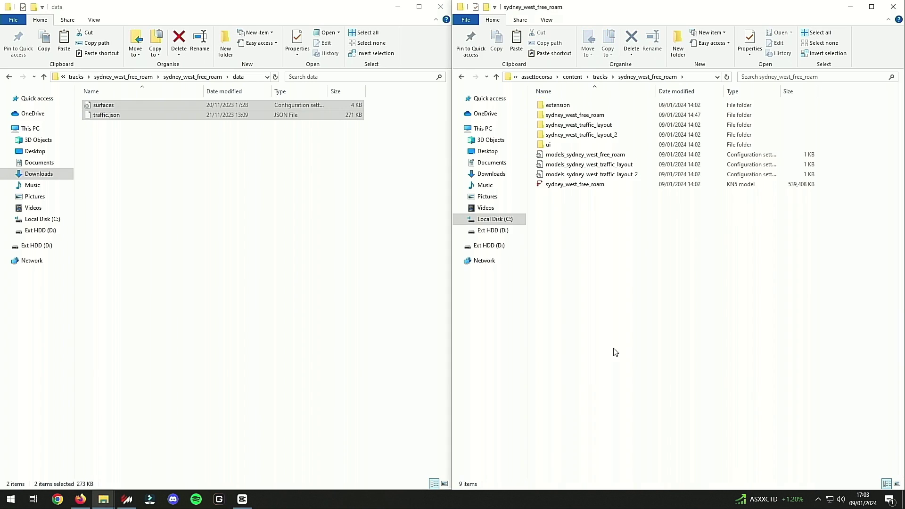
{"action": "double_click", "coordinate": [597, 118]}
{"action": "double_click", "coordinate": [596, 115]}
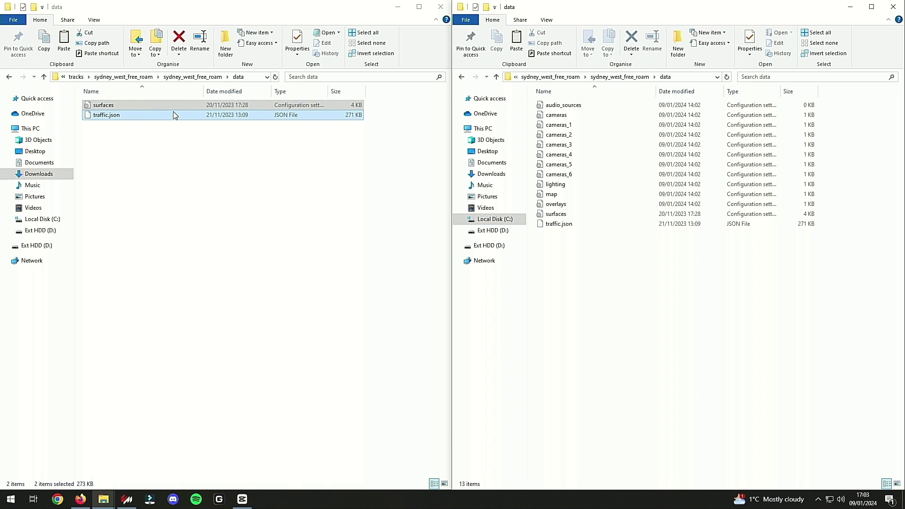
Paste surfaces and traffic.json into the installed track's data folder, replacing the existing files of the same names
{"action": "right_click", "coordinate": [571, 282]}
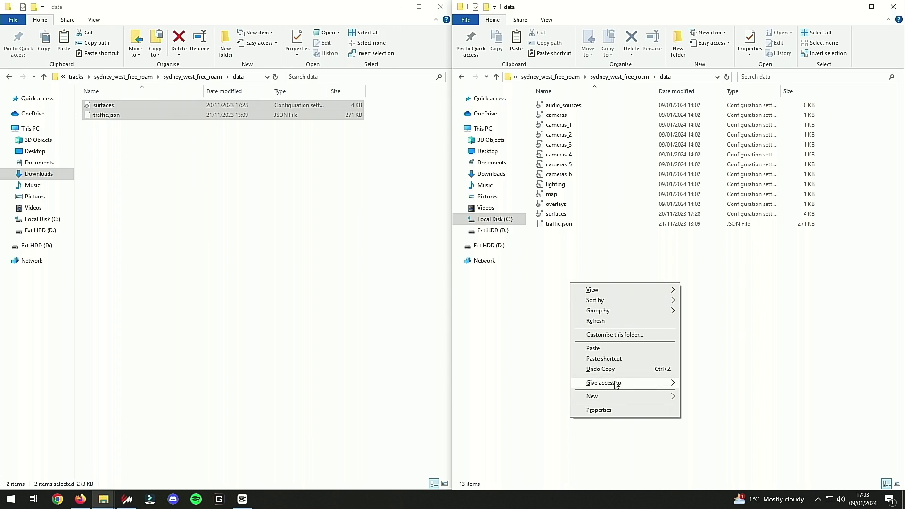
{"action": "left_click", "coordinate": [593, 348]}
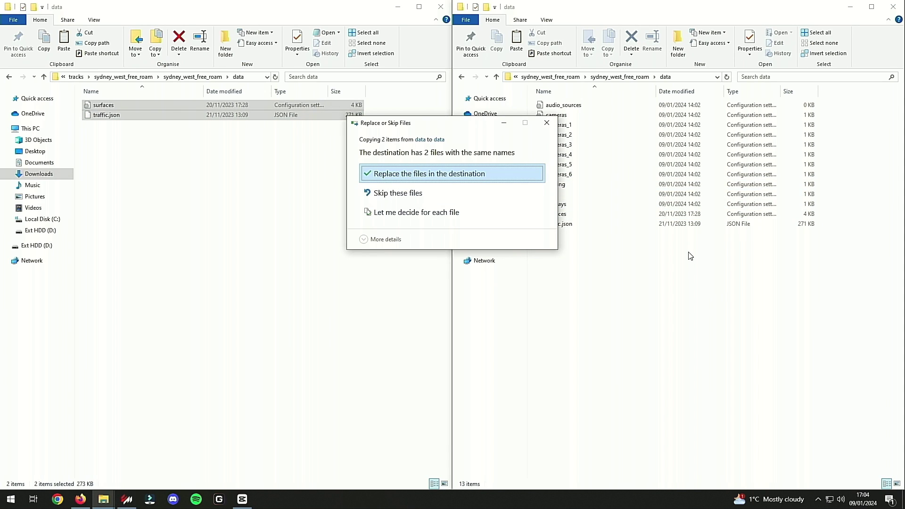
{"action": "left_click", "coordinate": [465, 174]}
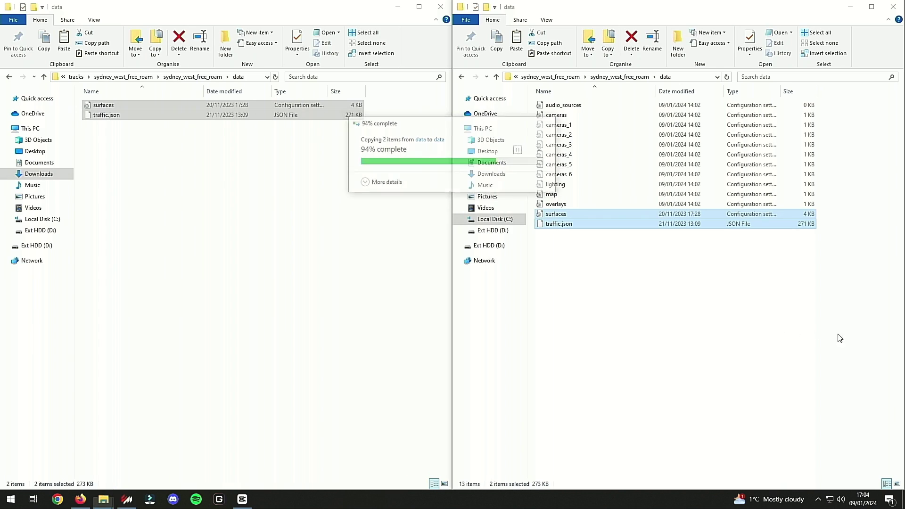
{"action": "left_click", "coordinate": [599, 278]}
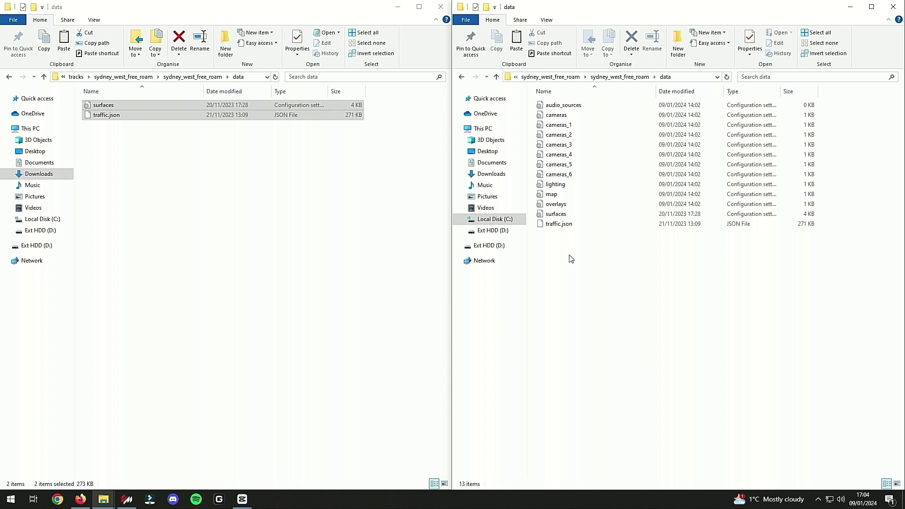
Switch to Content Manager and, in the track selection, filter for "syd" and select Sydney West (Free Roam) v0.9
{"action": "key", "text": "alt+Tab"}
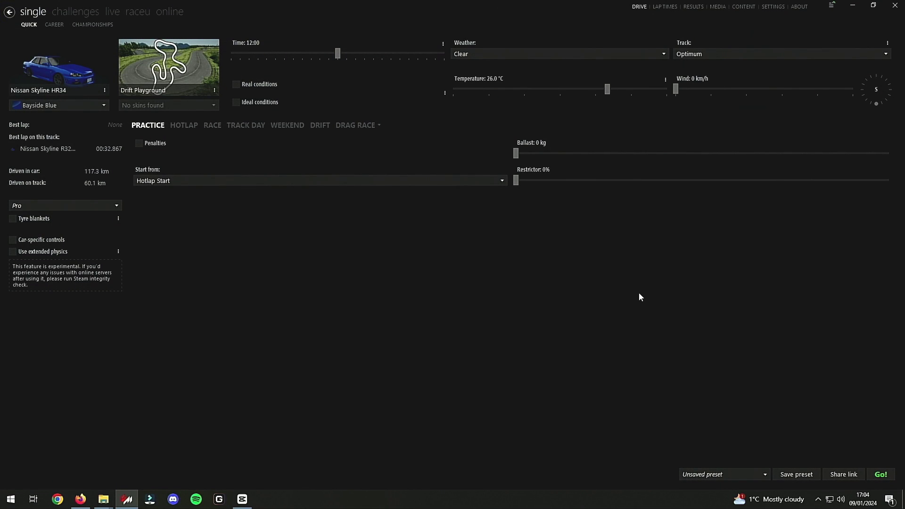
{"action": "left_click", "coordinate": [157, 68]}
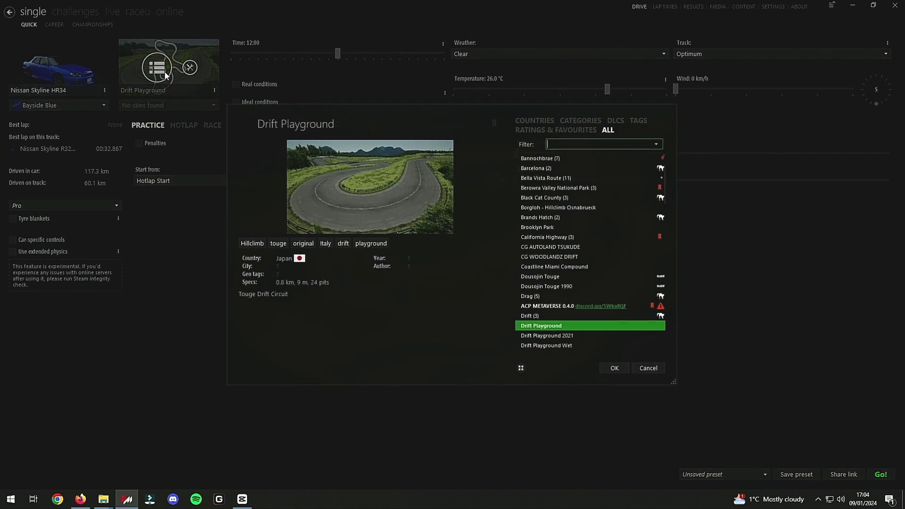
{"action": "type", "text": "syd"}
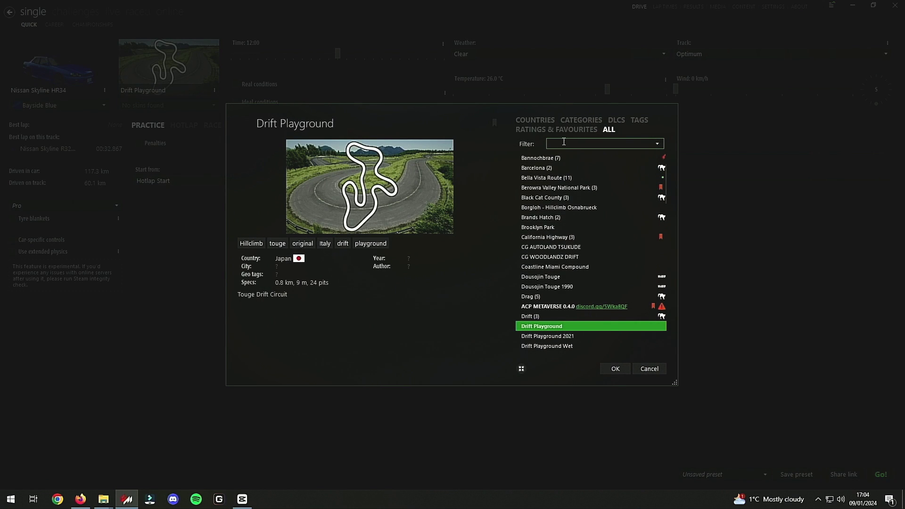
{"action": "key", "text": "BackSpace"}
{"action": "key", "text": "BackSpace"}
{"action": "type", "text": "t"}
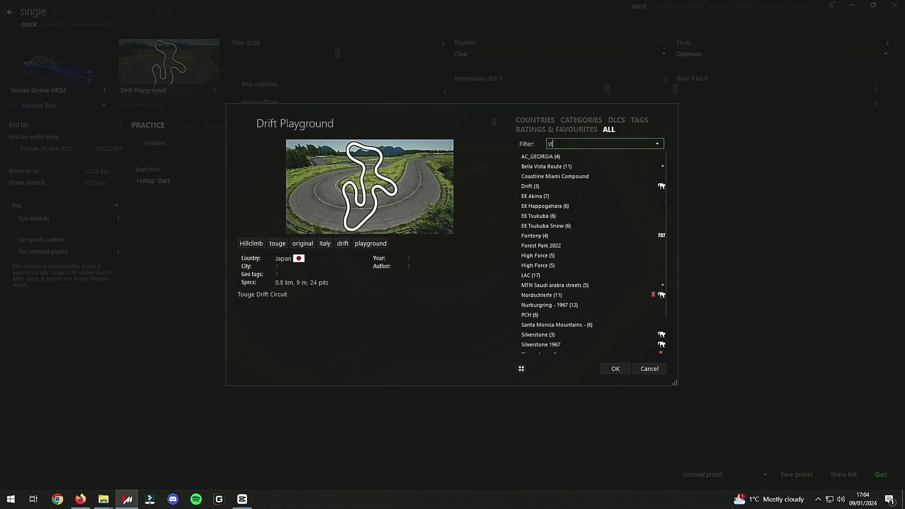
{"action": "key", "text": "BackSpace"}
{"action": "type", "text": "yd"}
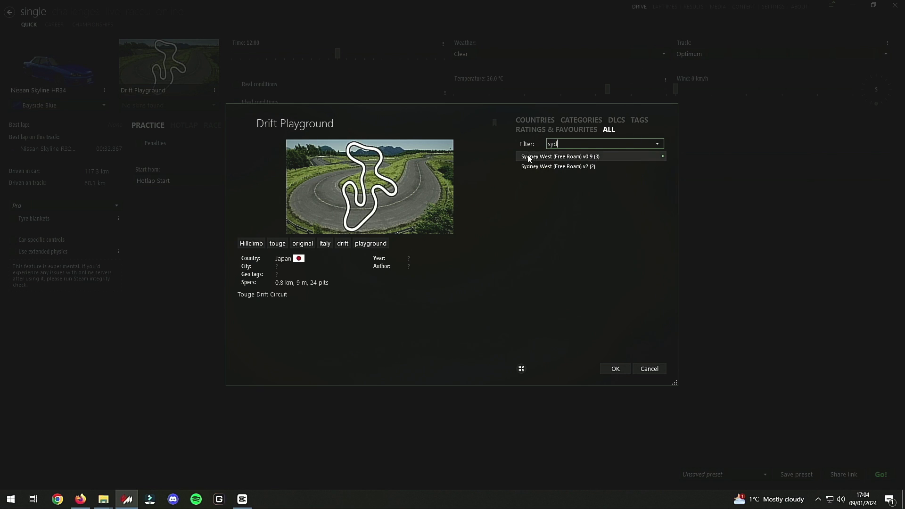
{"action": "mouse_move", "coordinate": [548, 160]}
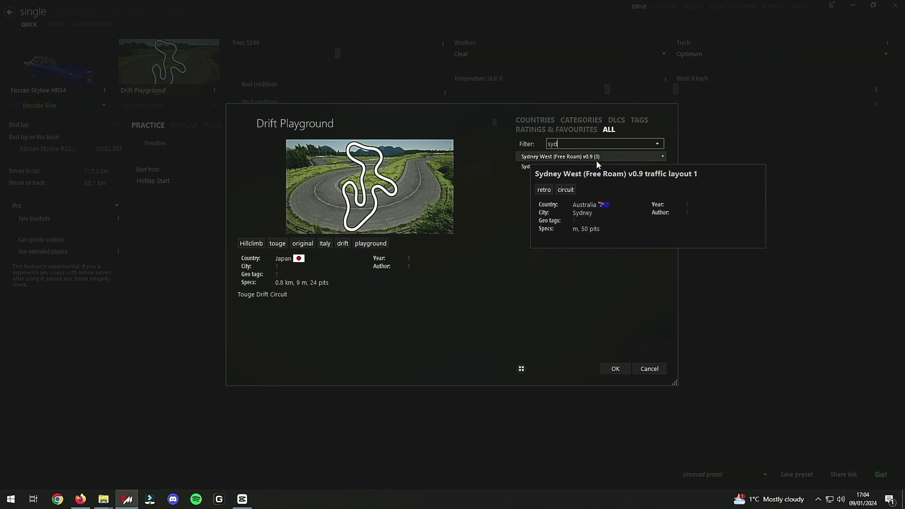
{"action": "left_click", "coordinate": [550, 158]}
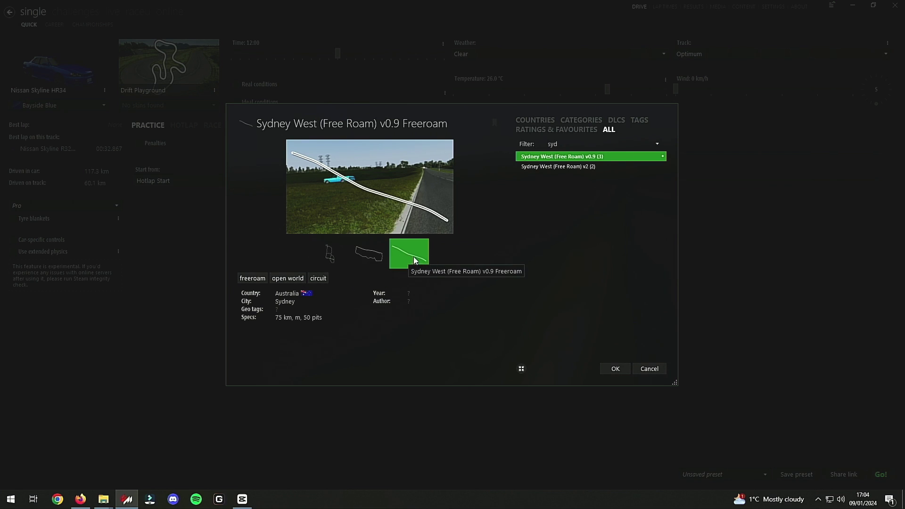
Compare the track's layouts, choose Freeroam, confirm the selection and start the practice session
{"action": "left_click", "coordinate": [369, 260]}
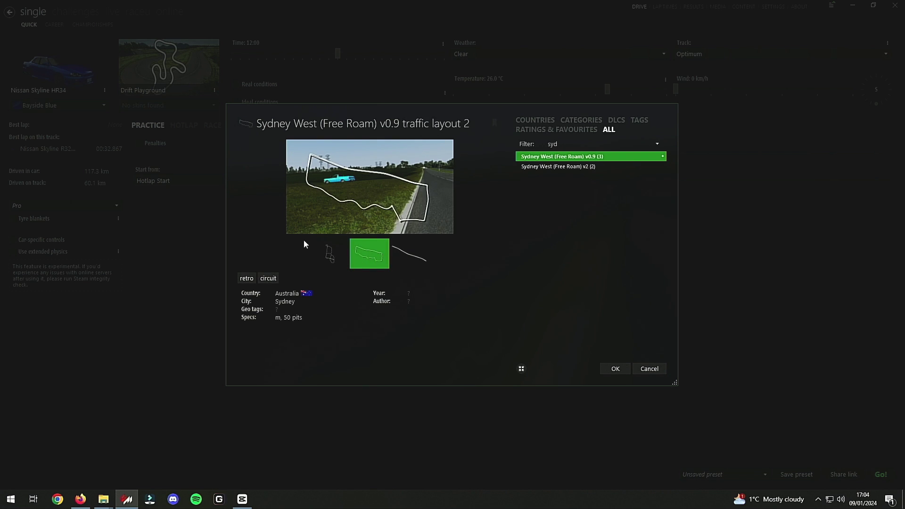
{"action": "left_click", "coordinate": [328, 253]}
{"action": "left_click", "coordinate": [416, 256]}
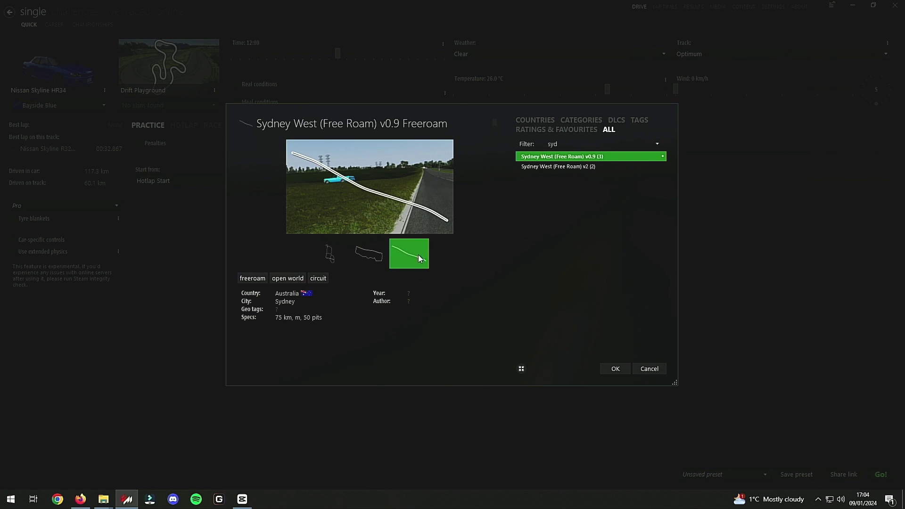
{"action": "left_click", "coordinate": [615, 369]}
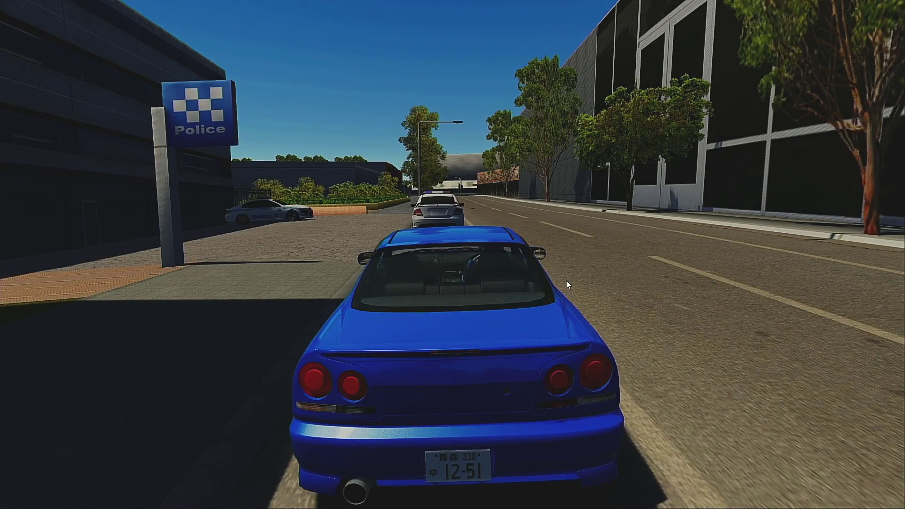
Open the in-game Objects Inspector app and launch its Traffic planner tool
{"action": "mouse_move", "coordinate": [892, 184]}
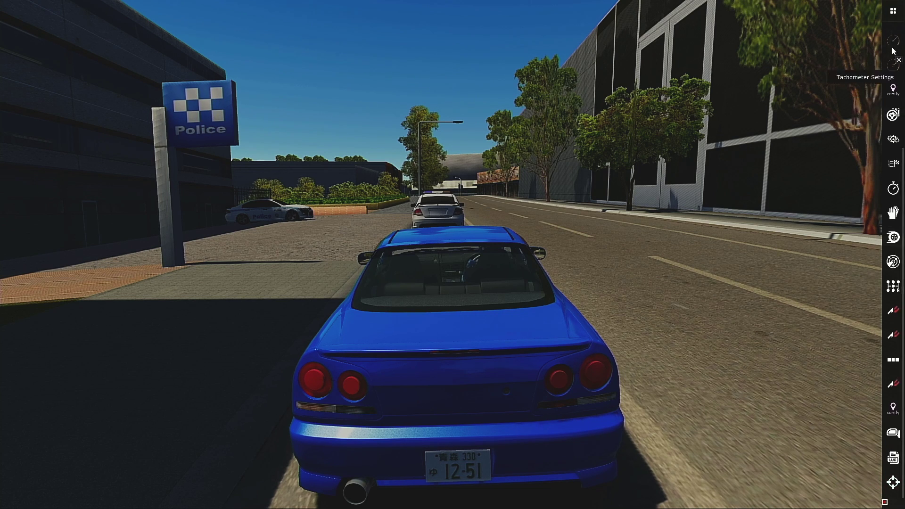
{"action": "left_click", "coordinate": [898, 10]}
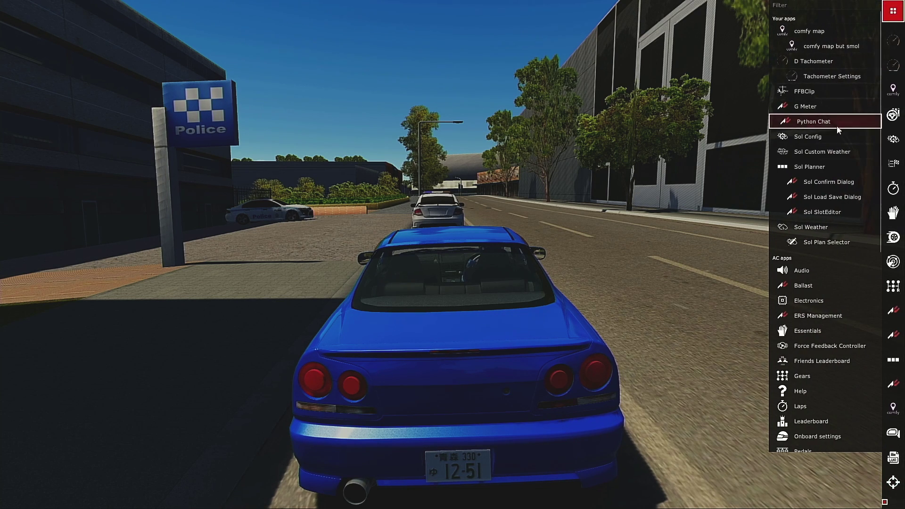
{"action": "scroll", "coordinate": [869, 262], "scroll_direction": "down", "scroll_amount": 5}
{"action": "scroll", "coordinate": [859, 267], "scroll_direction": "down", "scroll_amount": 3}
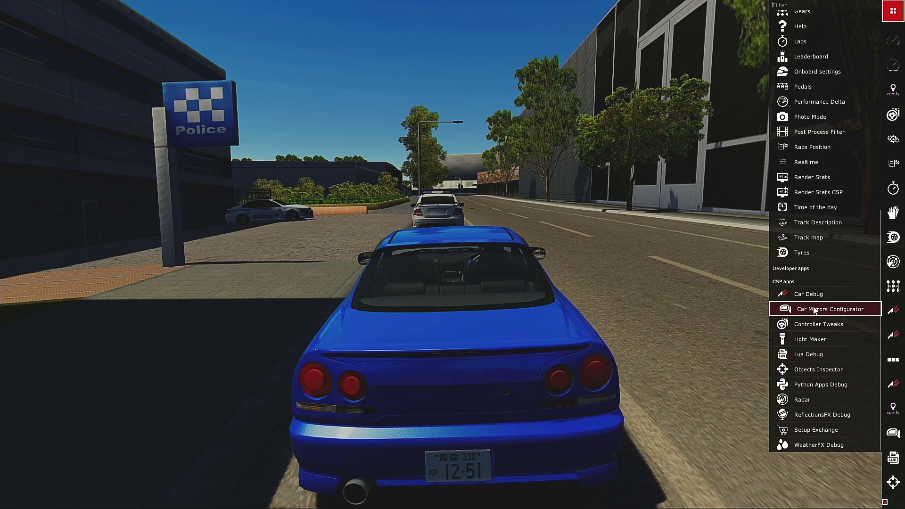
{"action": "left_click", "coordinate": [821, 375]}
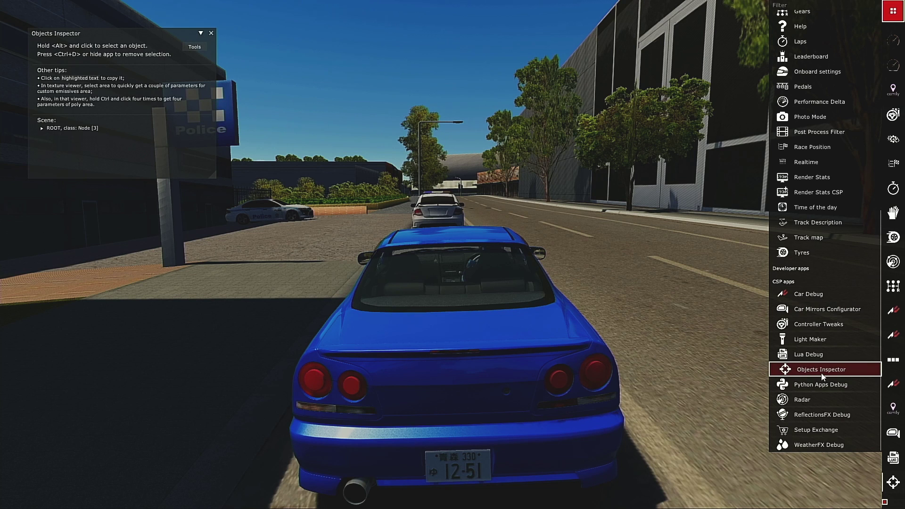
{"action": "left_click", "coordinate": [189, 48]}
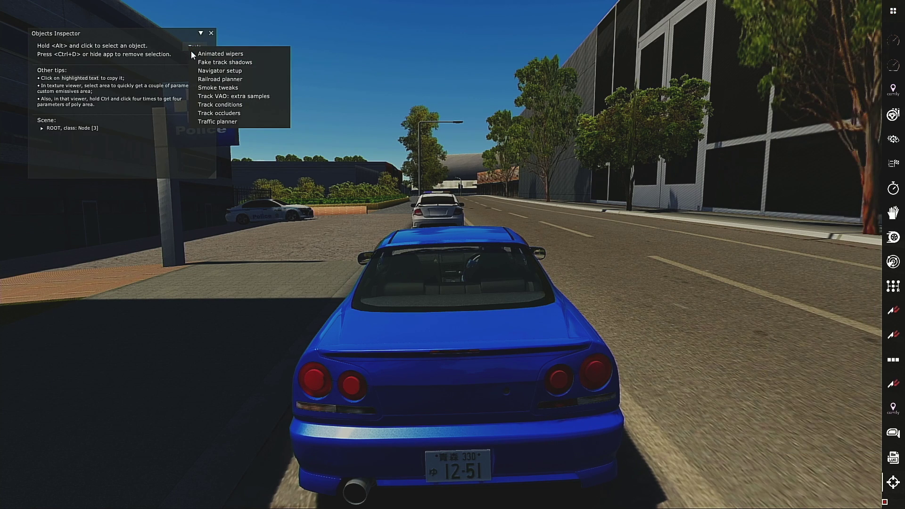
{"action": "left_click", "coordinate": [235, 122]}
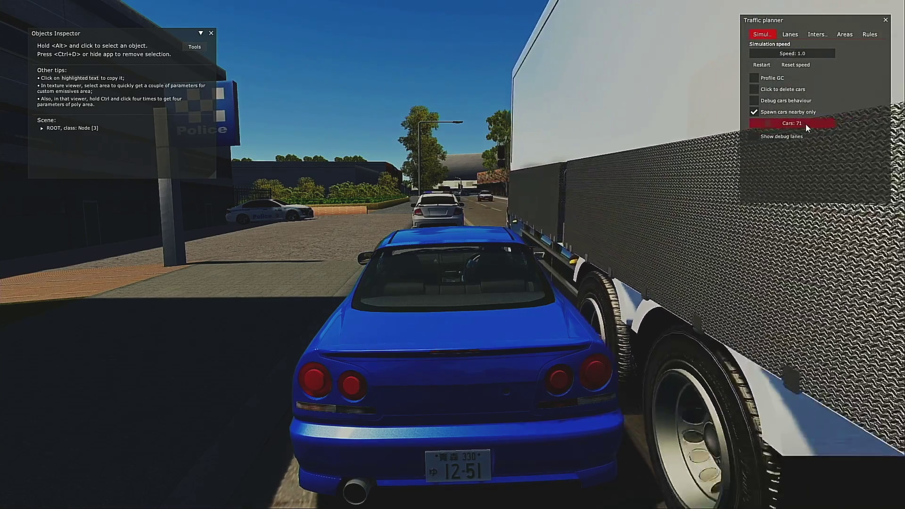
Switch to the cockpit view and set the number of traffic cars in the Traffic planner to 33
{"action": "key", "text": "F1"}
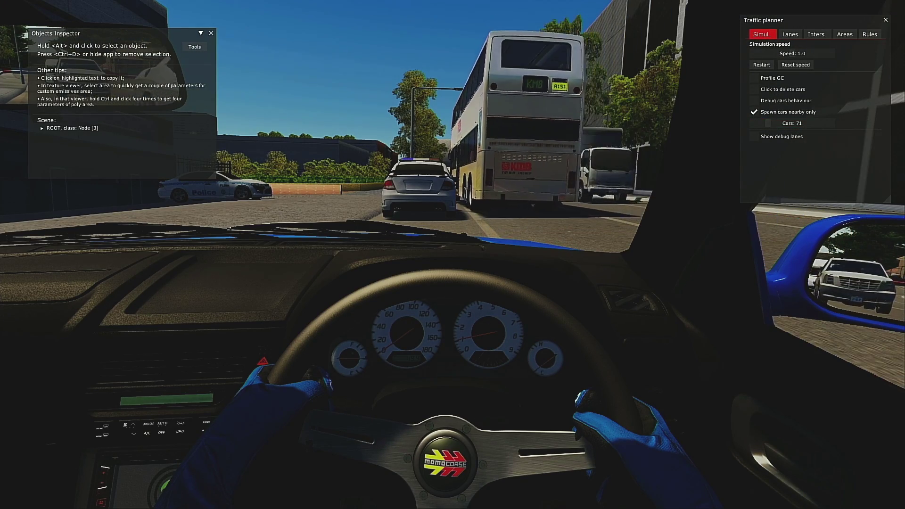
{"action": "left_click", "coordinate": [800, 125]}
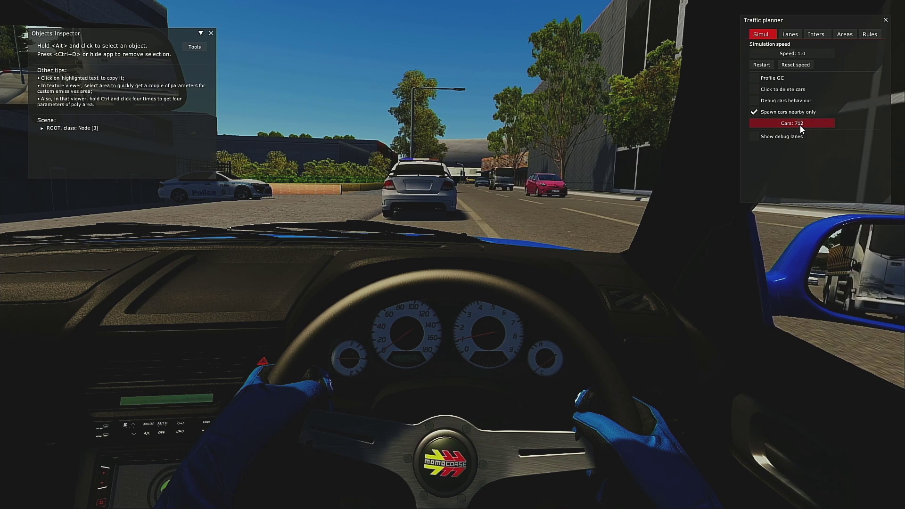
{"action": "left_click", "coordinate": [768, 123]}
{"action": "left_click", "coordinate": [762, 123]}
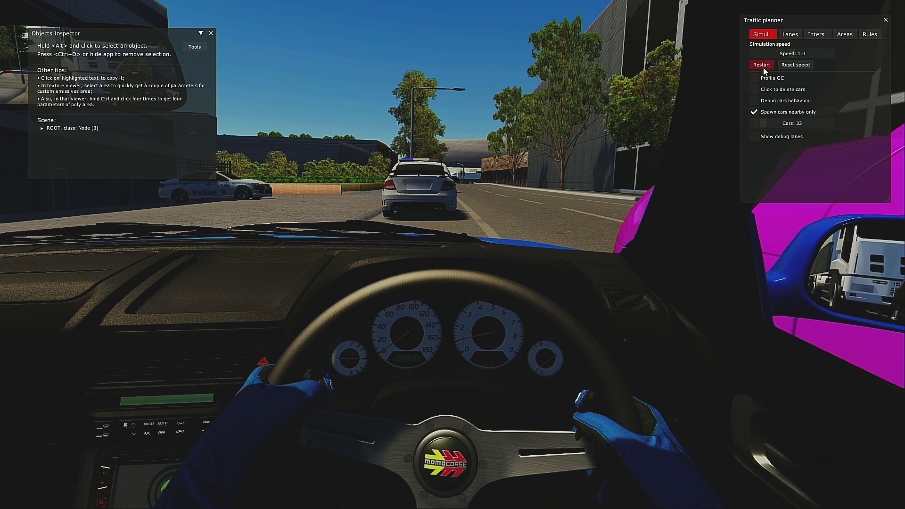
Restart the traffic simulation and close both the Objects Inspector and the Traffic planner
{"action": "left_click", "coordinate": [210, 34]}
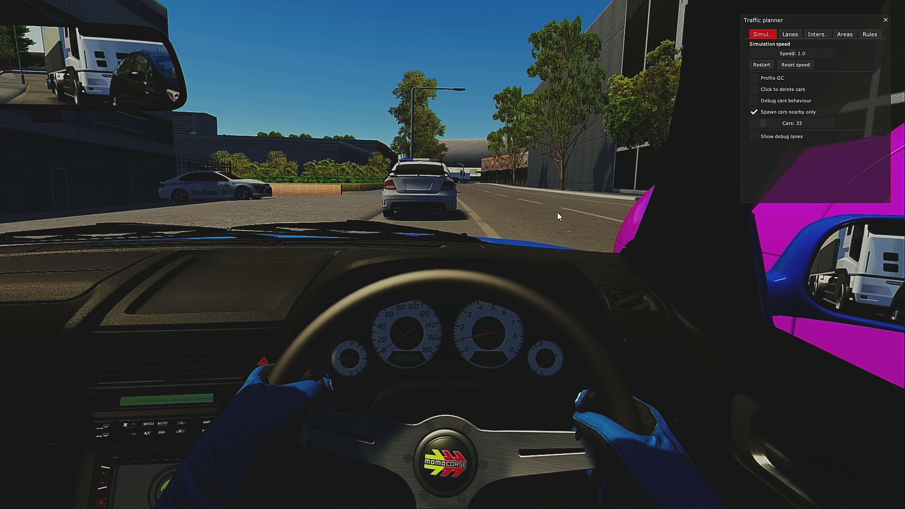
{"action": "left_click", "coordinate": [761, 65]}
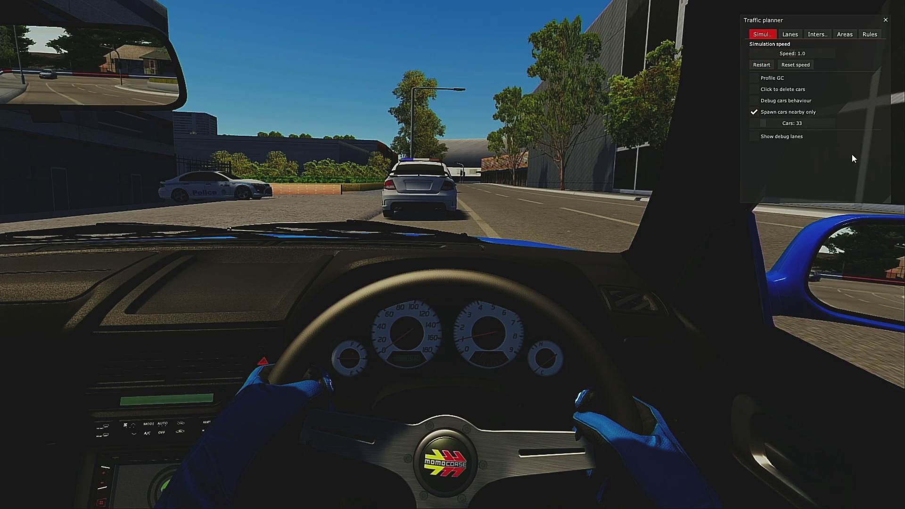
{"action": "left_click", "coordinate": [886, 21]}
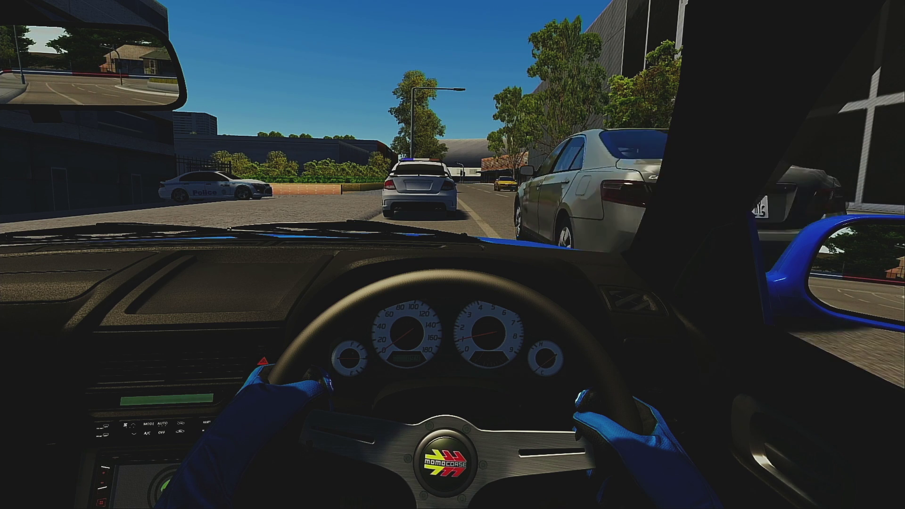